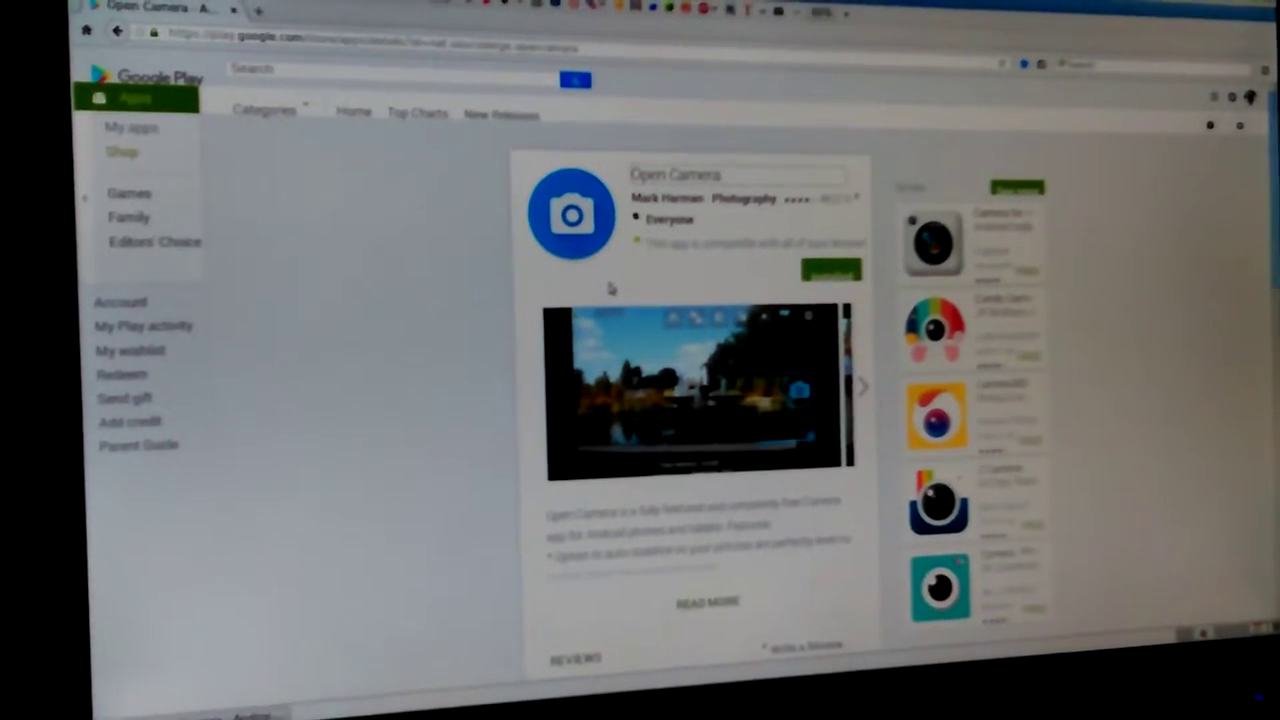
- Switch from the Open Camera page to the My Android apps library of installed apps
{"action": "left_click", "coordinate": [150, 131]}
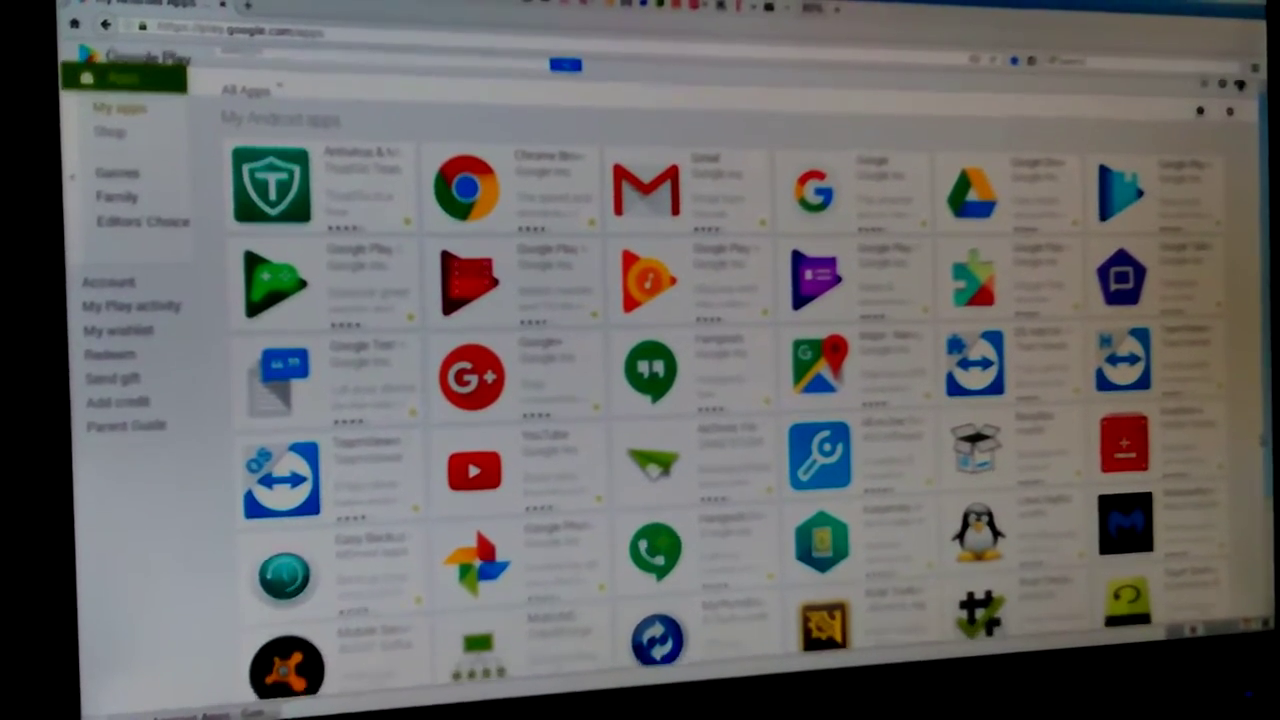
{"action": "scroll", "coordinate": [660, 470], "scroll_direction": "down", "scroll_amount": 3}
{"action": "scroll", "coordinate": [650, 320], "scroll_direction": "down", "scroll_amount": 3}
{"action": "scroll", "coordinate": [650, 320], "scroll_direction": "down", "scroll_amount": 2}
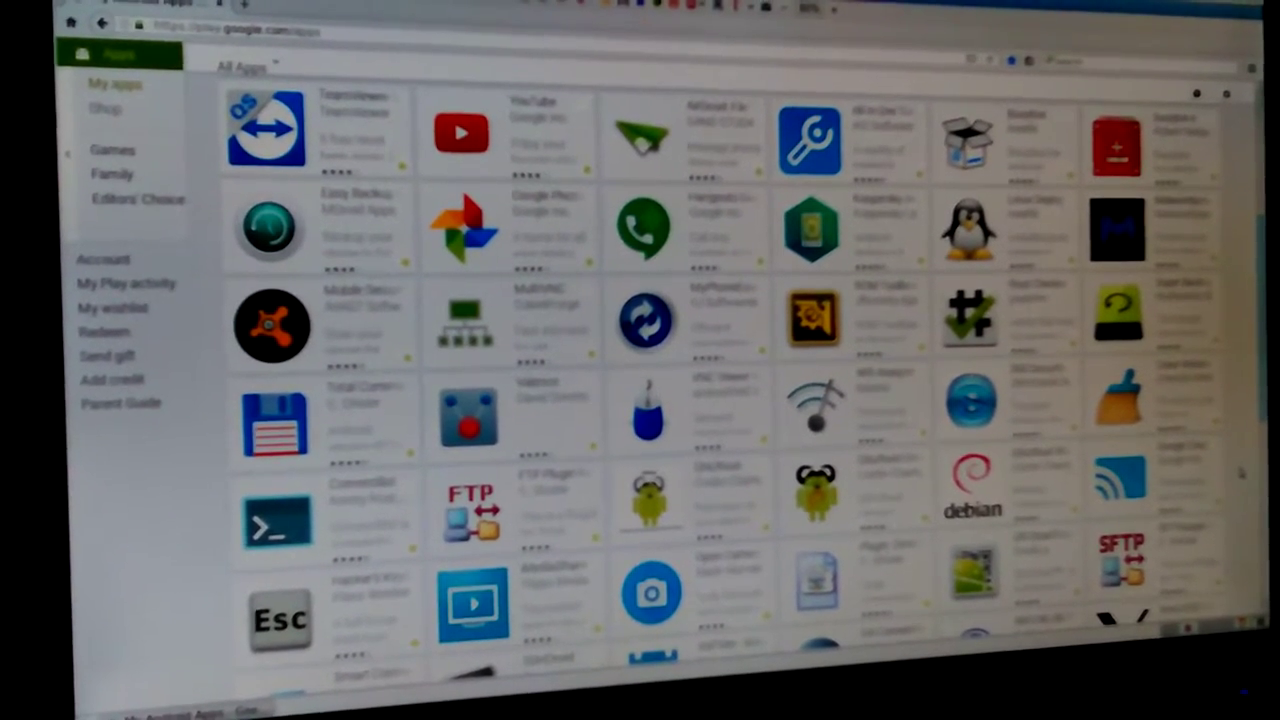
{"action": "scroll", "coordinate": [660, 400], "scroll_direction": "down", "scroll_amount": 5}
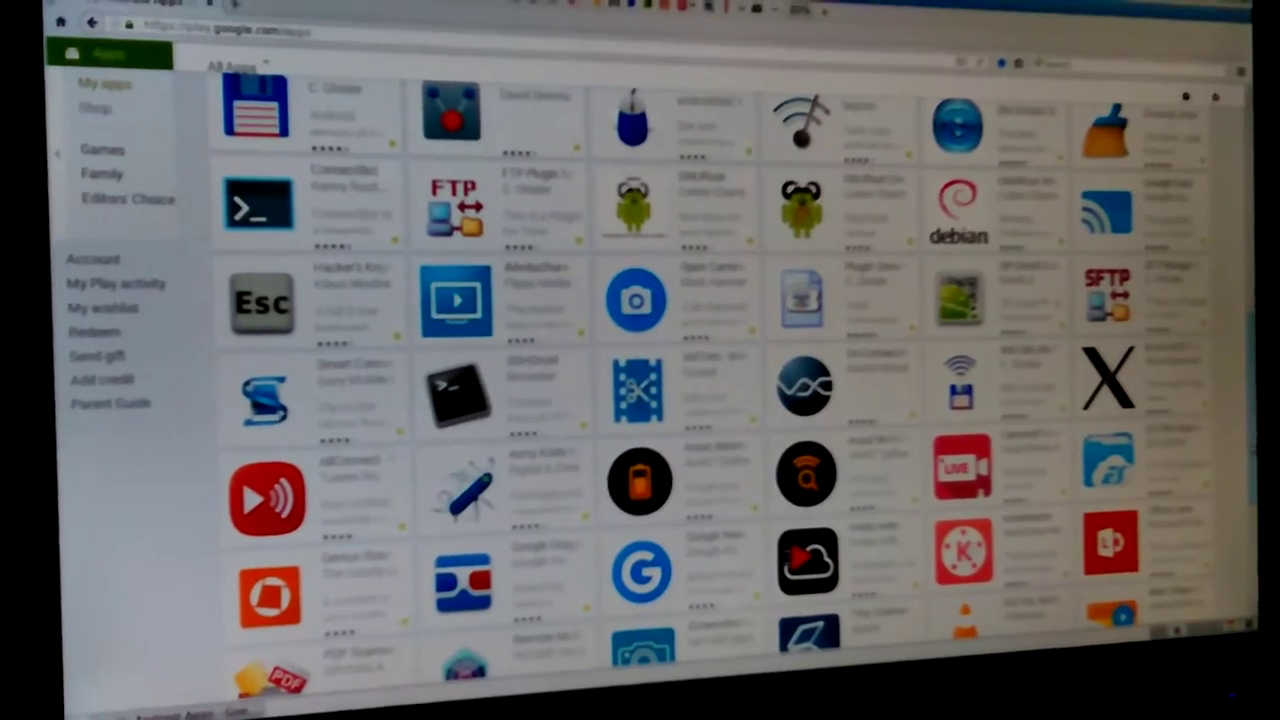
{"action": "scroll", "coordinate": [632, 298], "scroll_direction": "up", "scroll_amount": 2}
{"action": "scroll", "coordinate": [632, 298], "scroll_direction": "up", "scroll_amount": 2}
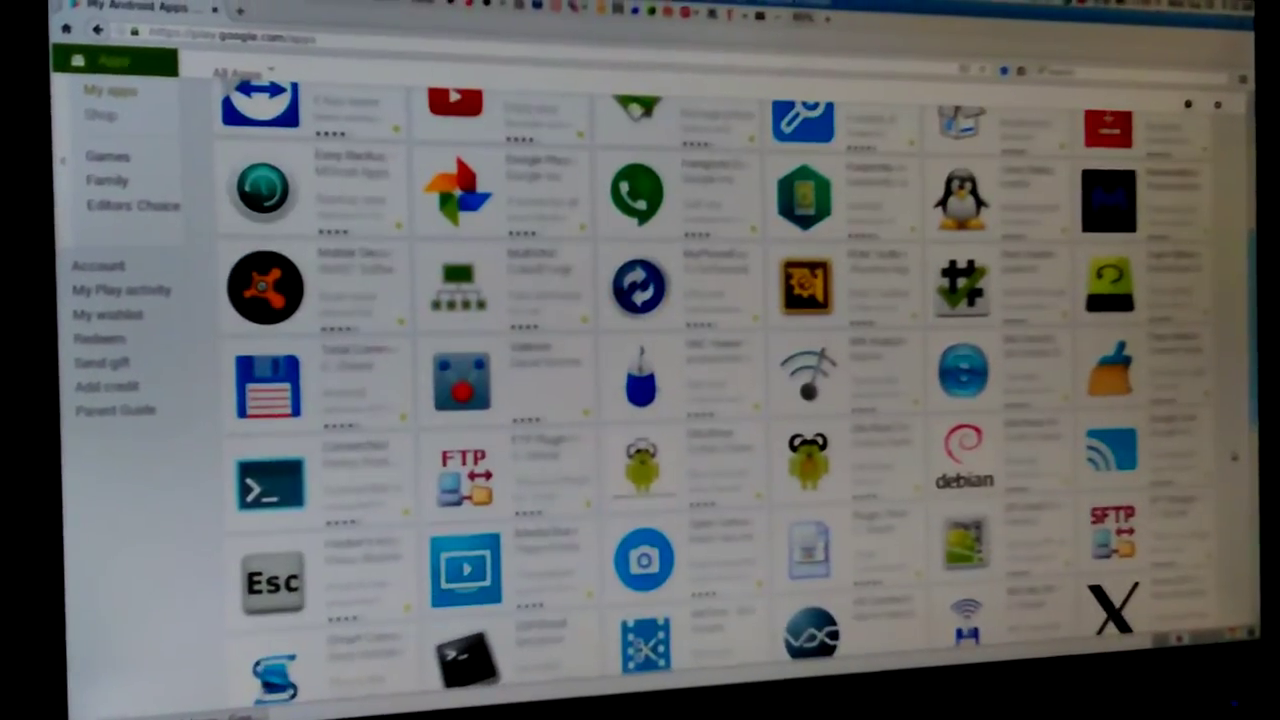
{"action": "scroll", "coordinate": [630, 272], "scroll_direction": "up", "scroll_amount": 2}
{"action": "scroll", "coordinate": [632, 272], "scroll_direction": "up", "scroll_amount": 3}
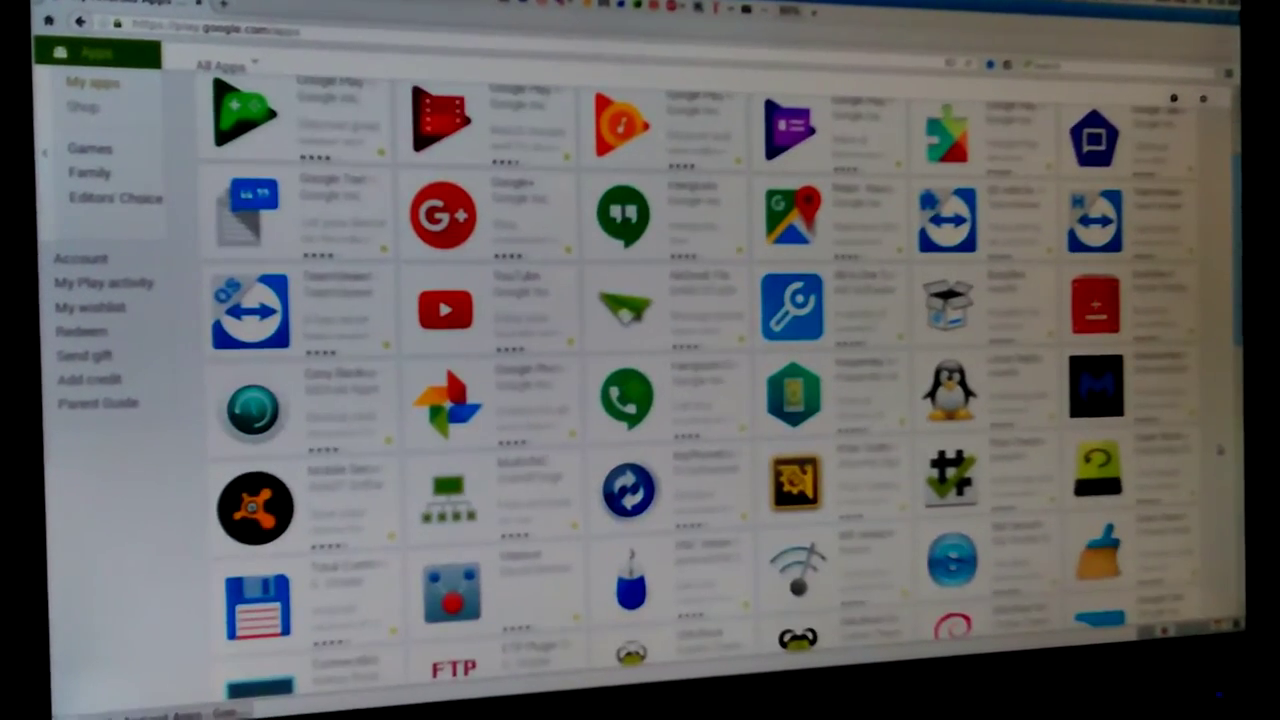
{"action": "scroll", "coordinate": [640, 400], "scroll_direction": "down", "scroll_amount": 1}
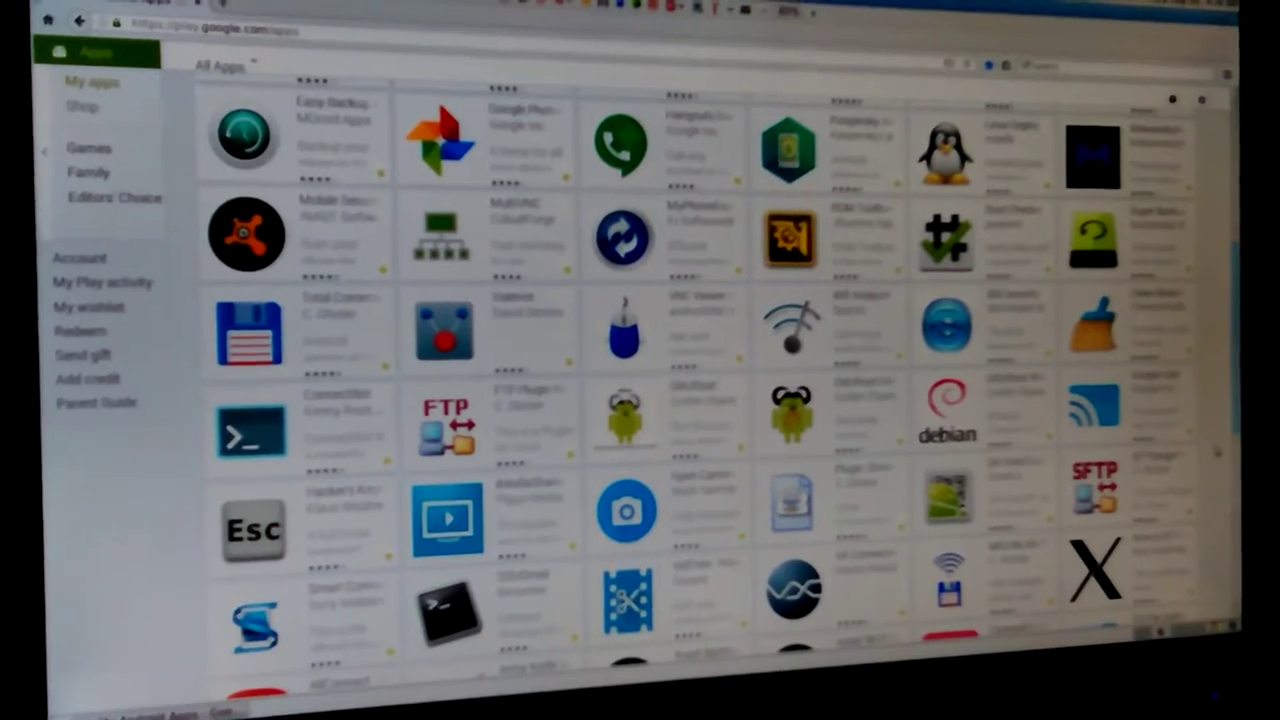
{"action": "scroll", "coordinate": [640, 400], "scroll_direction": "down", "scroll_amount": 2}
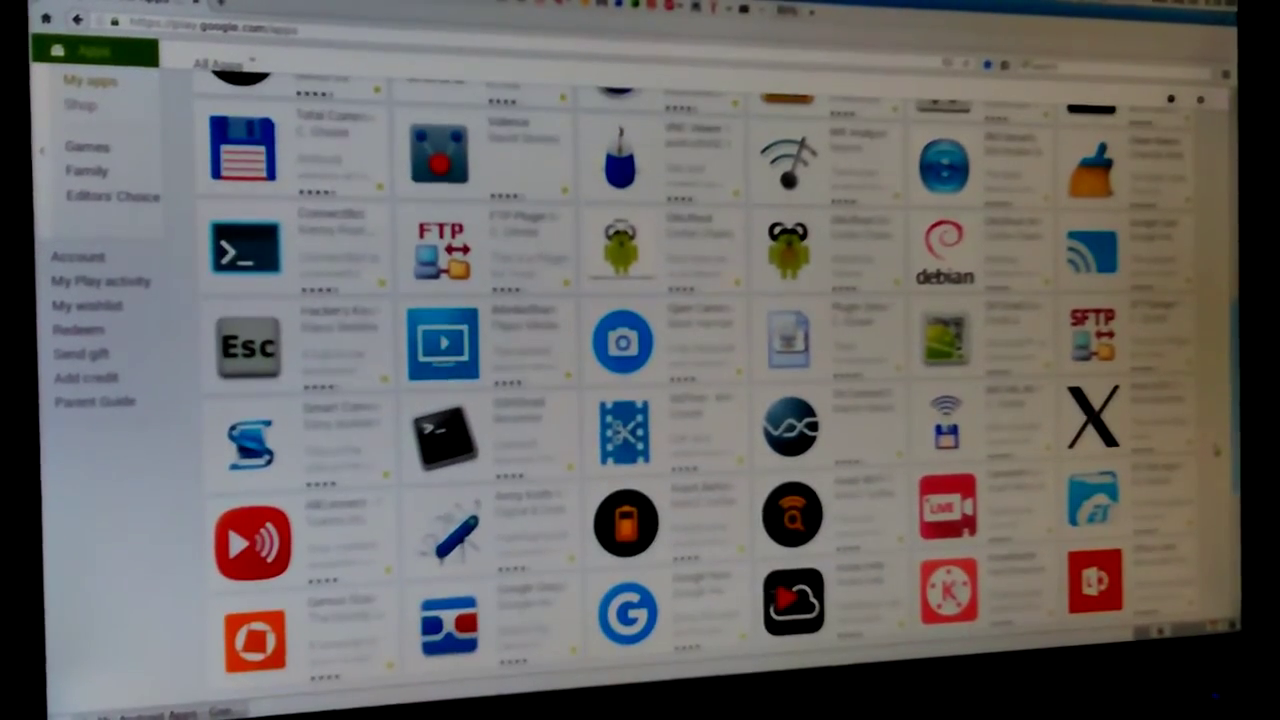
{"action": "scroll", "coordinate": [640, 400], "scroll_direction": "down", "scroll_amount": 2}
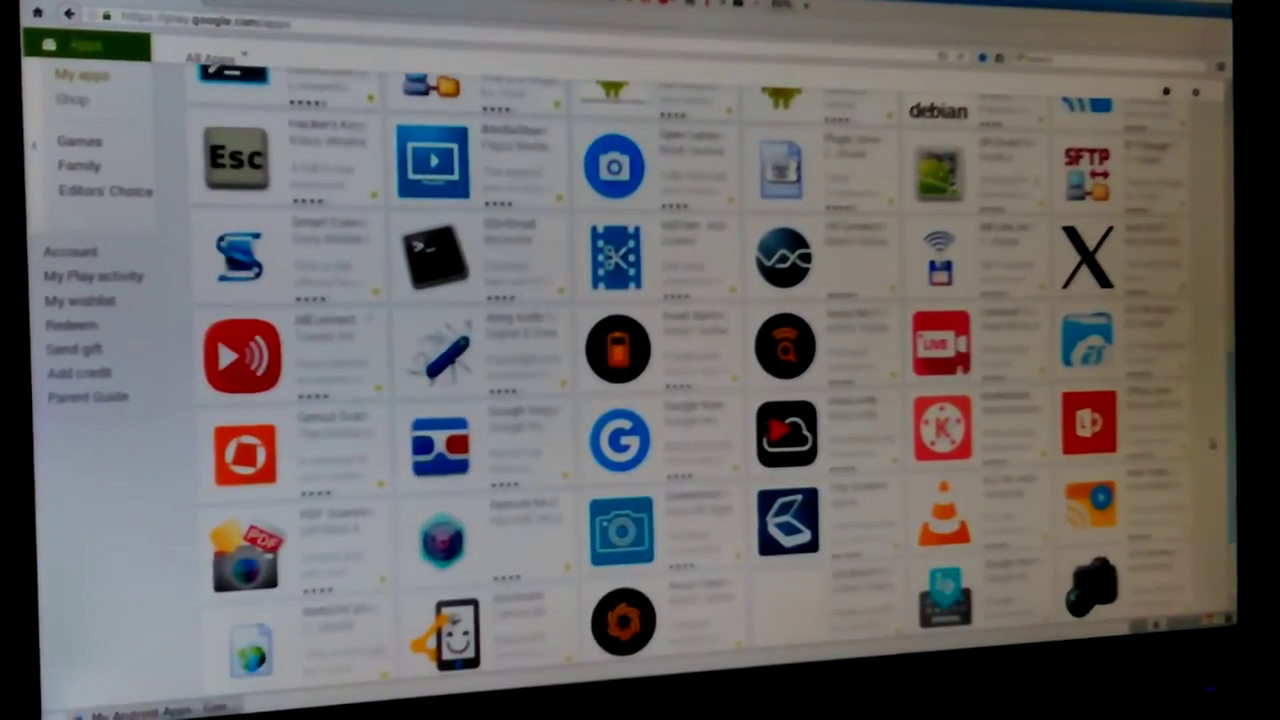
{"action": "scroll", "coordinate": [640, 400], "scroll_direction": "down", "scroll_amount": 1}
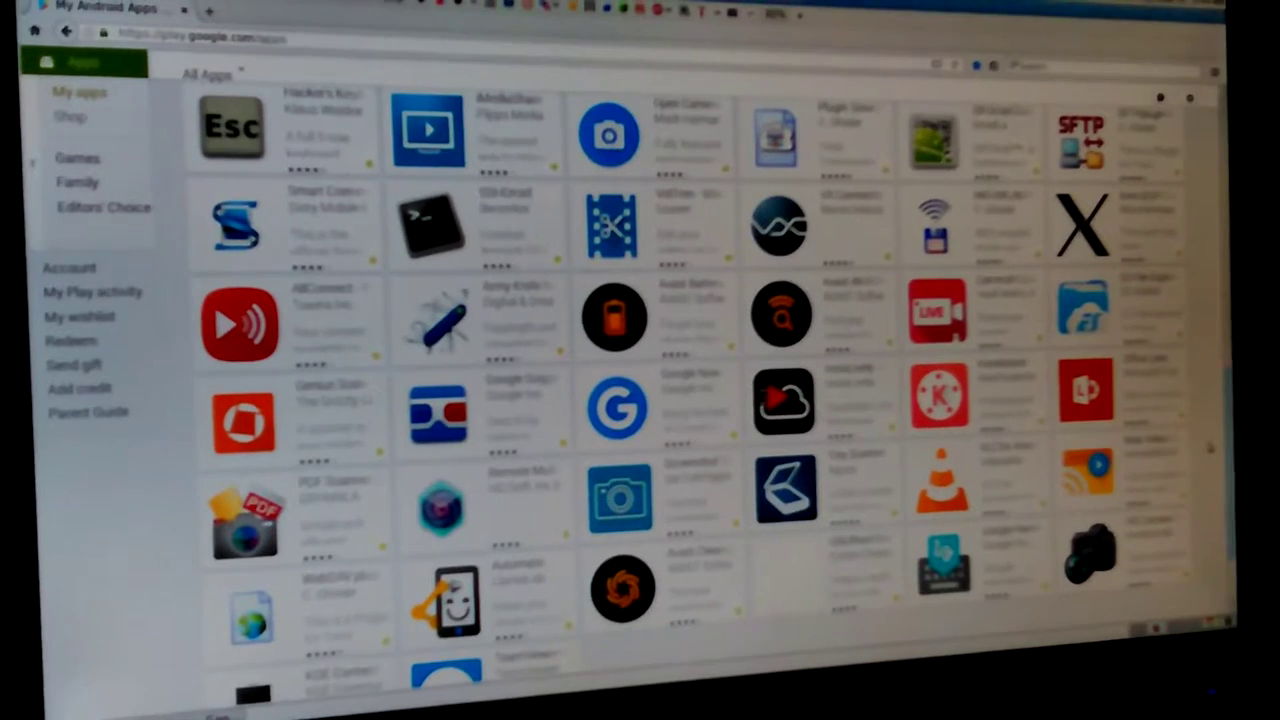
{"action": "scroll", "coordinate": [700, 400], "scroll_direction": "down", "scroll_amount": 1}
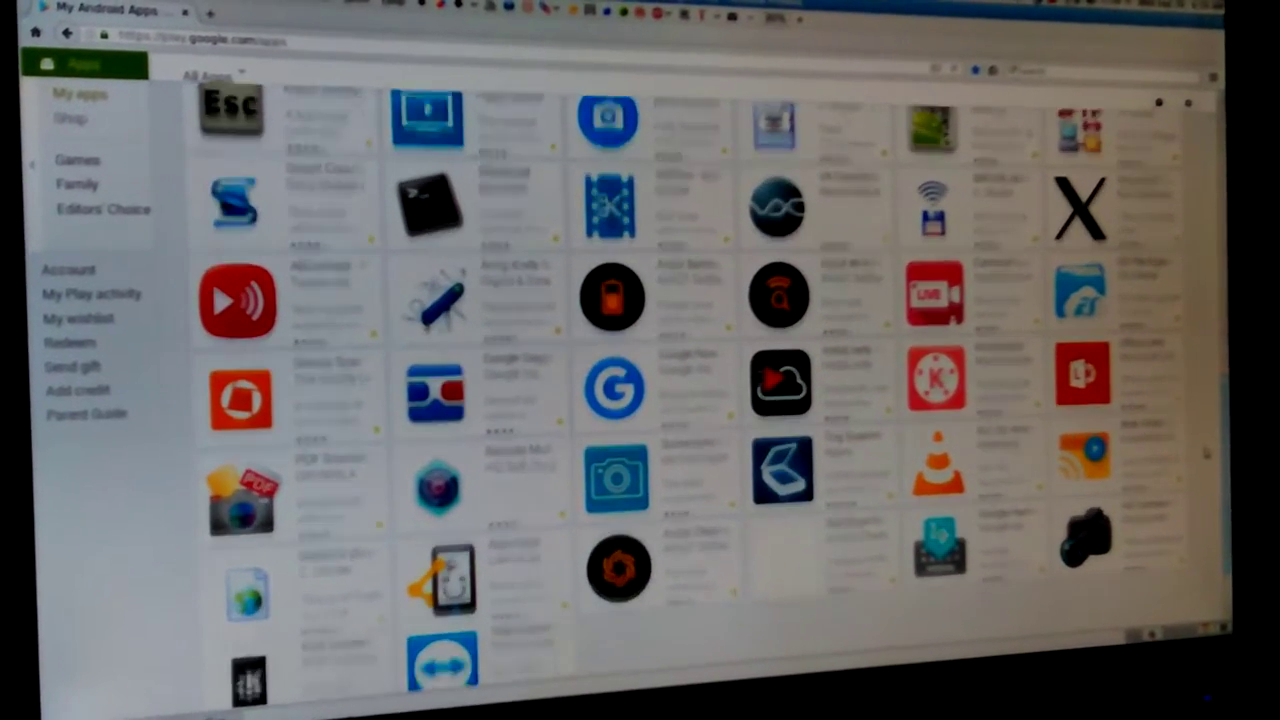
{"action": "scroll", "coordinate": [700, 400], "scroll_direction": "down", "scroll_amount": 1}
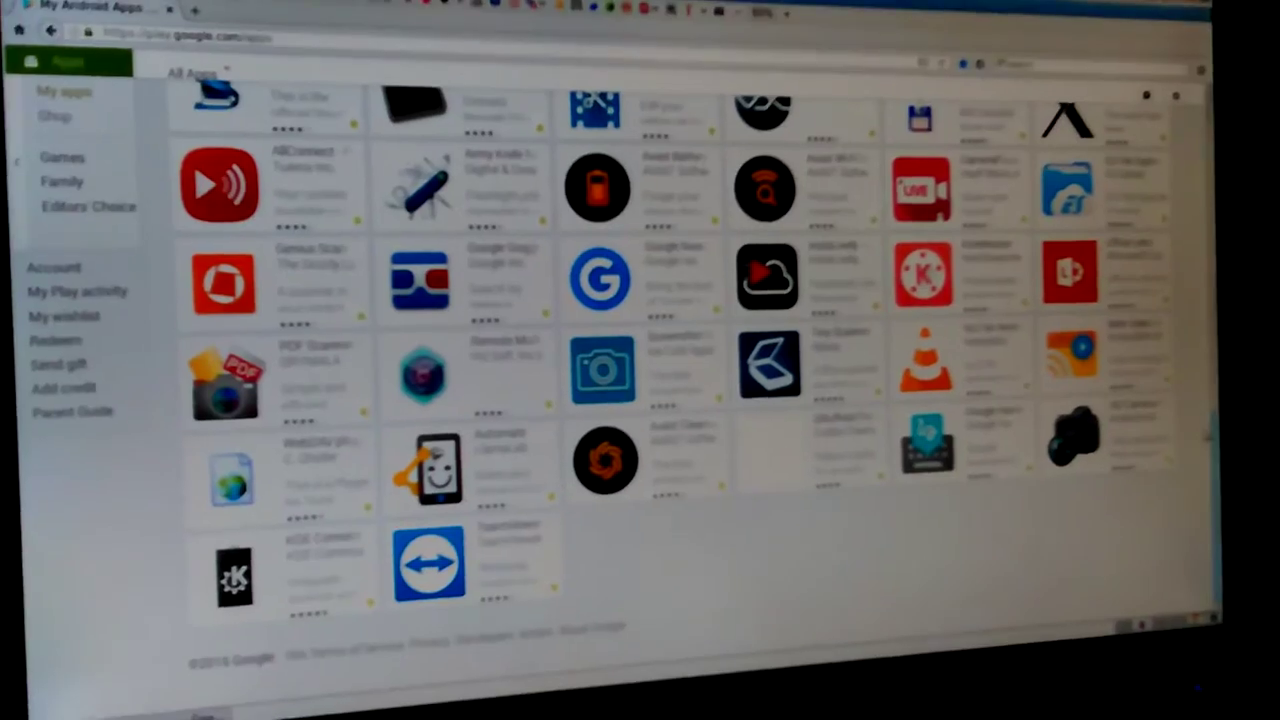
{"action": "scroll", "coordinate": [640, 360], "scroll_direction": "up", "scroll_amount": 4}
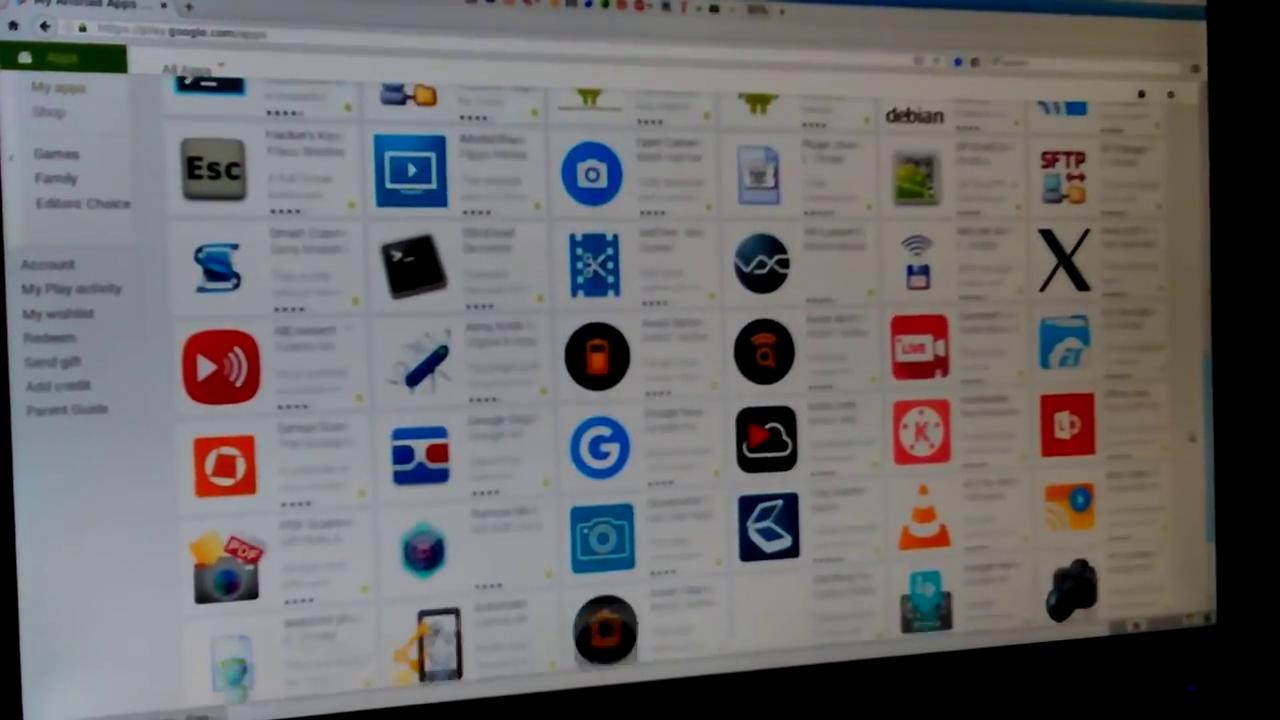
{"action": "scroll", "coordinate": [640, 360], "scroll_direction": "up", "scroll_amount": 3}
{"action": "scroll", "coordinate": [640, 360], "scroll_direction": "up", "scroll_amount": 4}
{"action": "scroll", "coordinate": [640, 360], "scroll_direction": "up", "scroll_amount": 3}
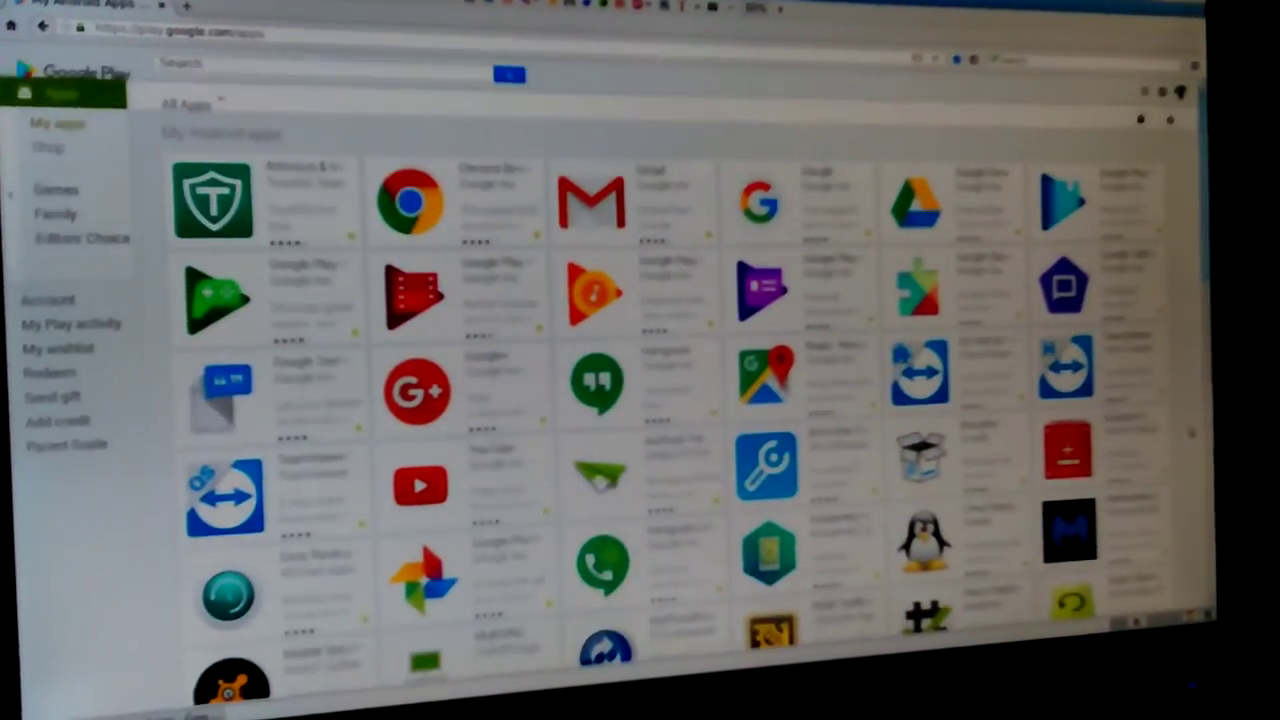
- Filter the My Android apps grid to the second Alcatel phone via the All Apps dropdown
{"action": "left_click", "coordinate": [180, 97]}
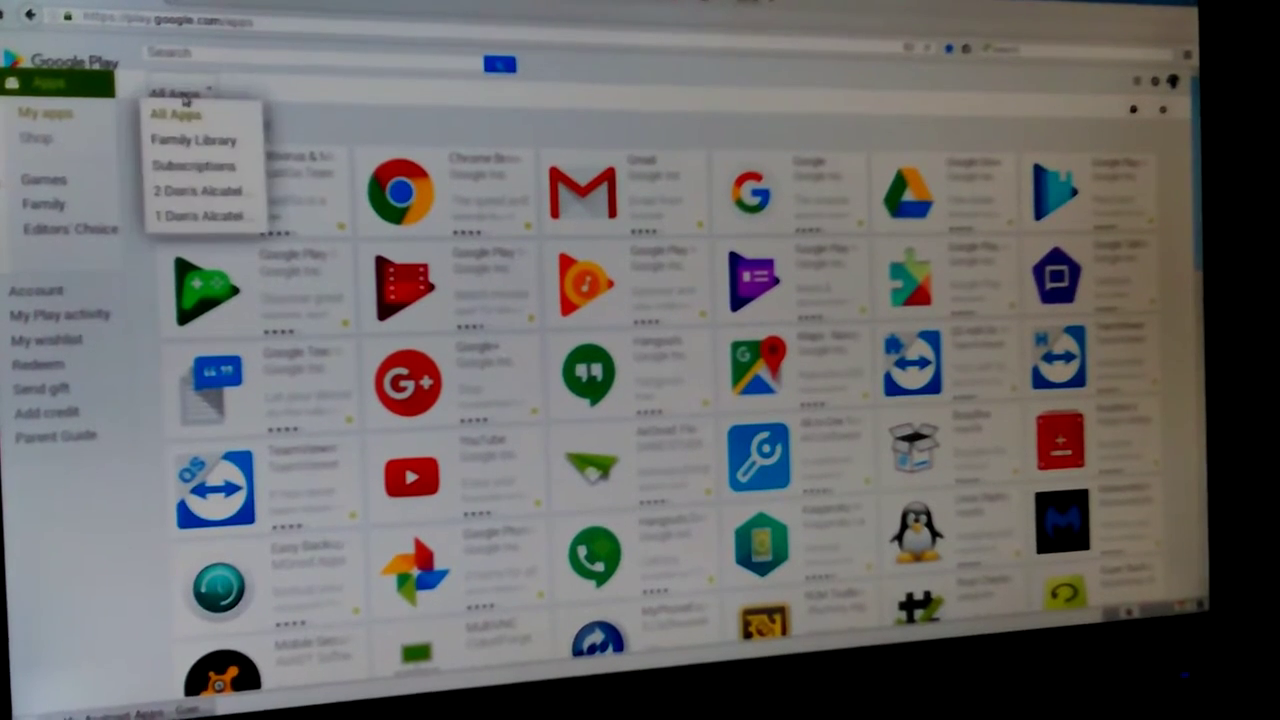
{"action": "left_click", "coordinate": [198, 193]}
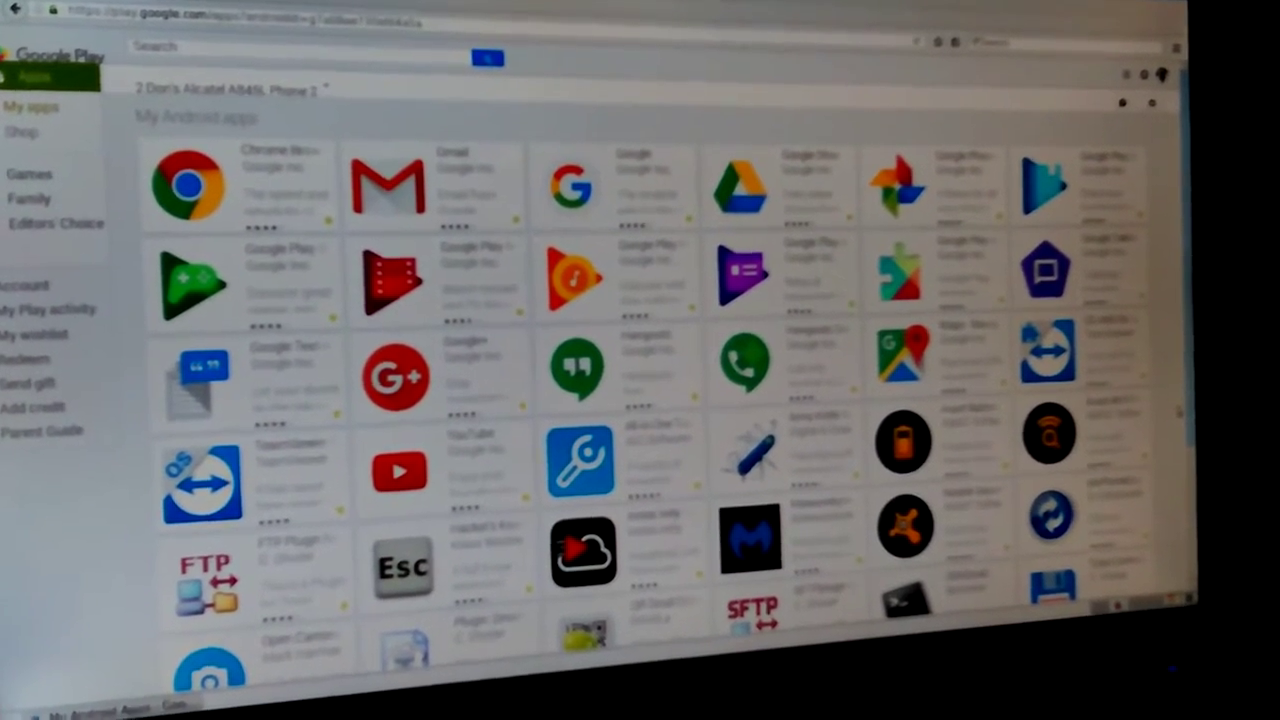
{"action": "scroll", "coordinate": [640, 380], "scroll_direction": "down", "scroll_amount": 1}
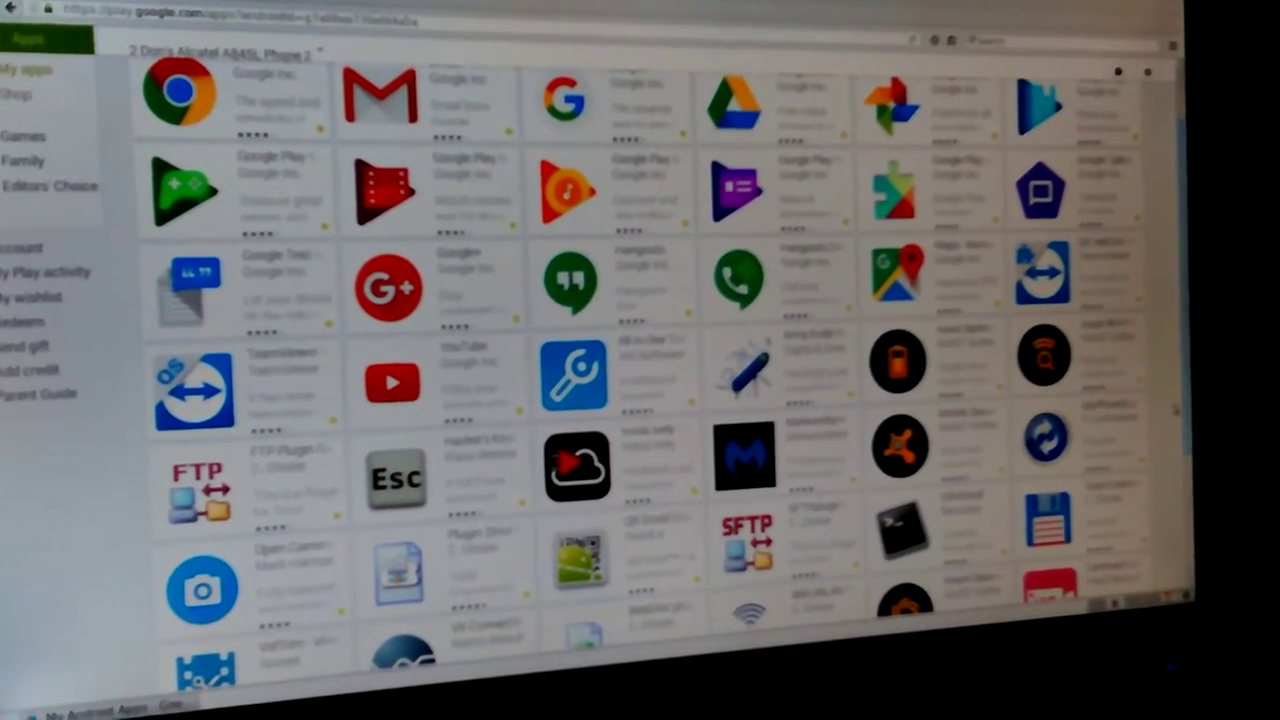
{"action": "scroll", "coordinate": [640, 380], "scroll_direction": "down", "scroll_amount": 2}
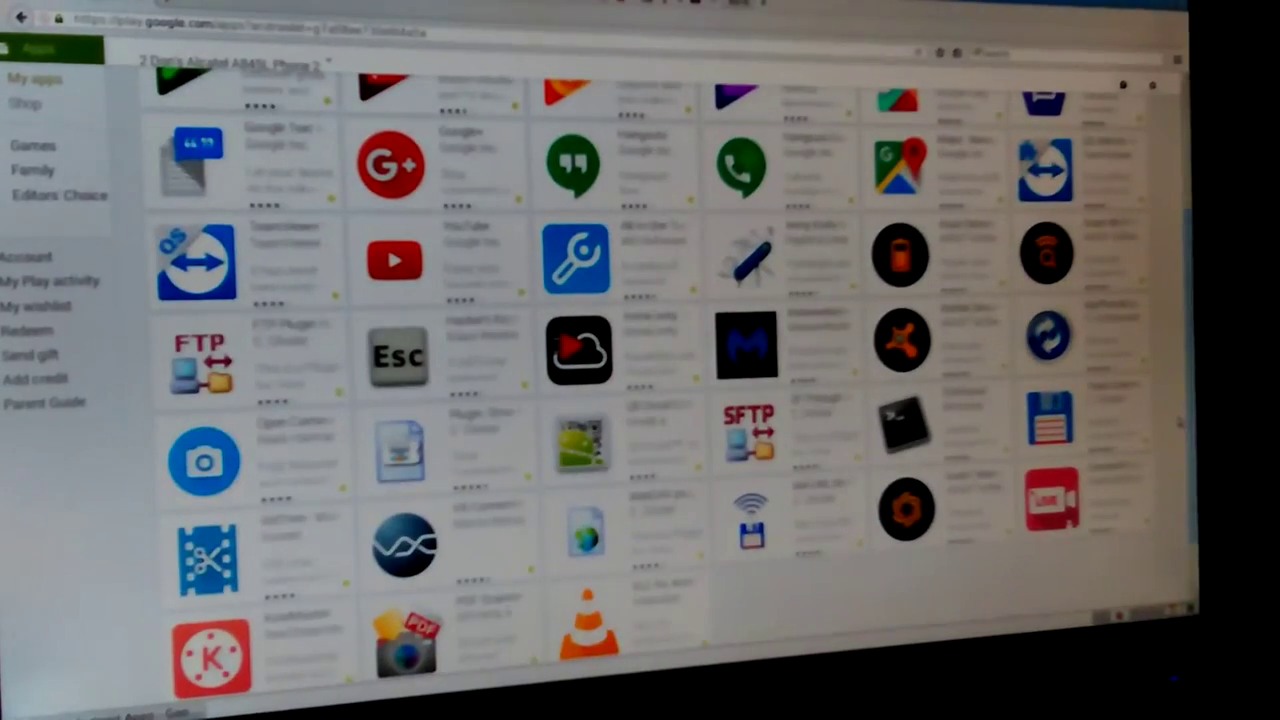
{"action": "scroll", "coordinate": [640, 380], "scroll_direction": "up", "scroll_amount": 2}
{"action": "scroll", "coordinate": [640, 380], "scroll_direction": "down", "scroll_amount": 2}
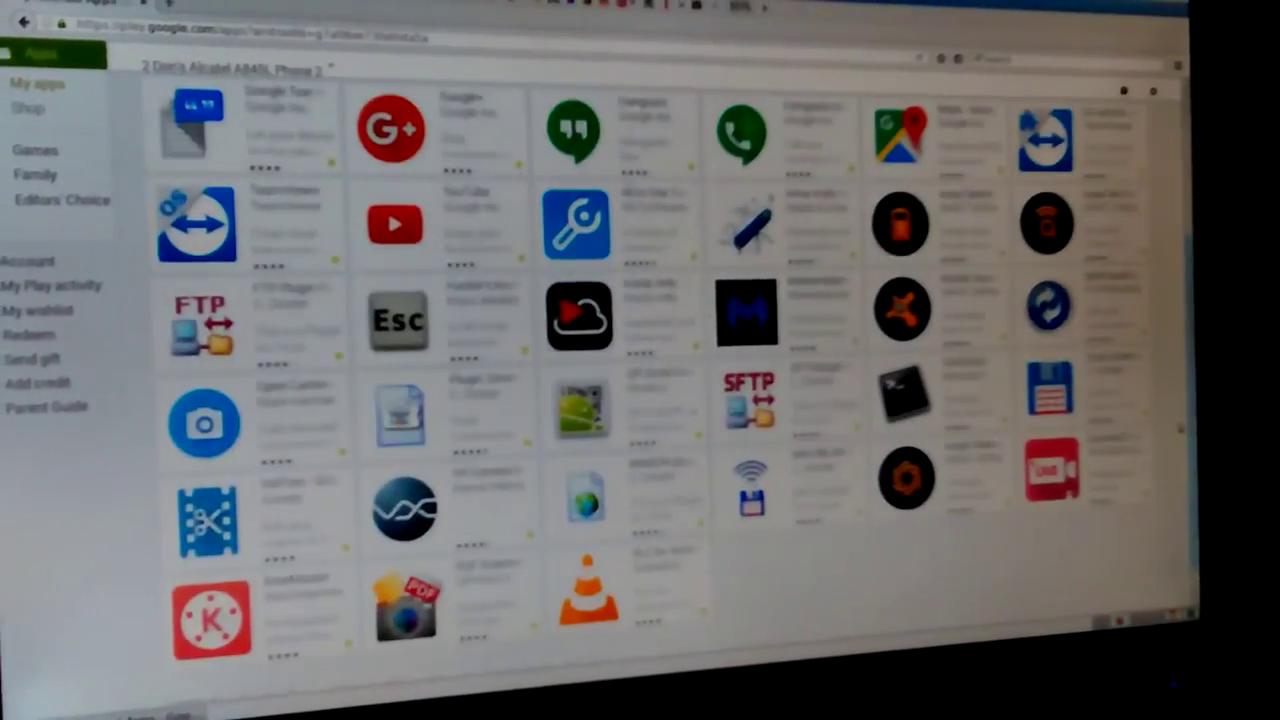
{"action": "scroll", "coordinate": [640, 380], "scroll_direction": "up", "scroll_amount": 3}
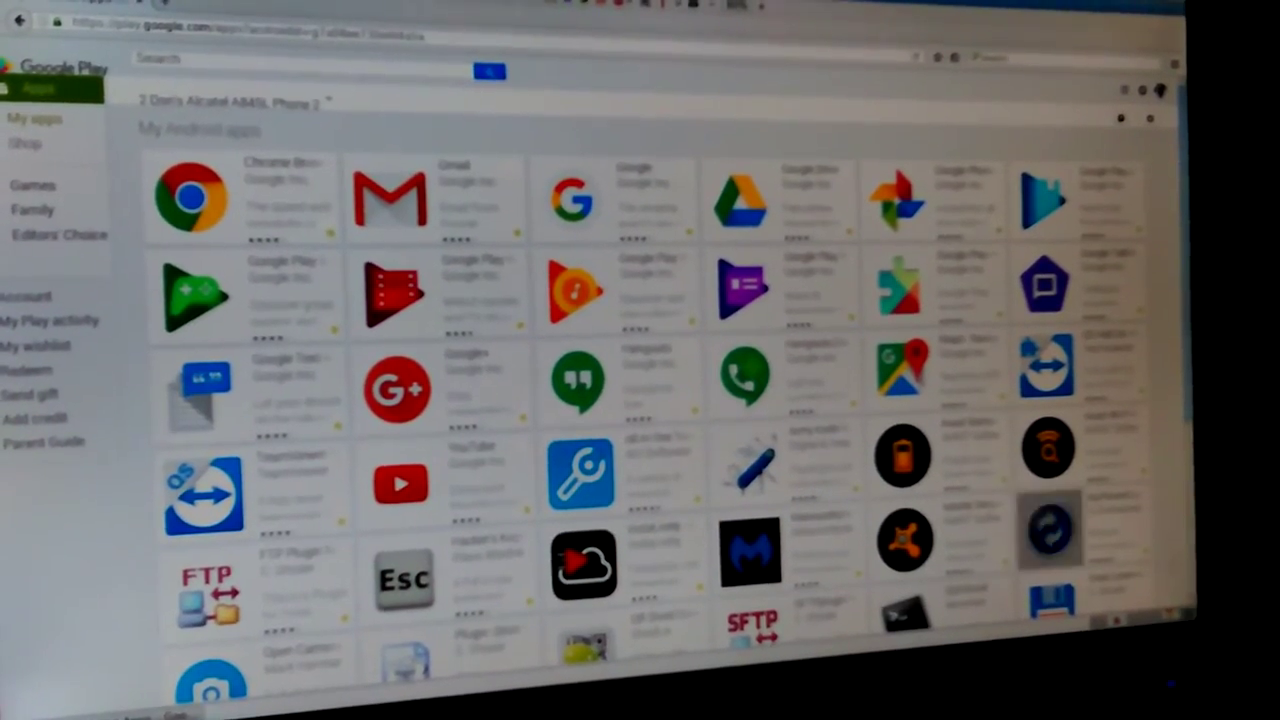